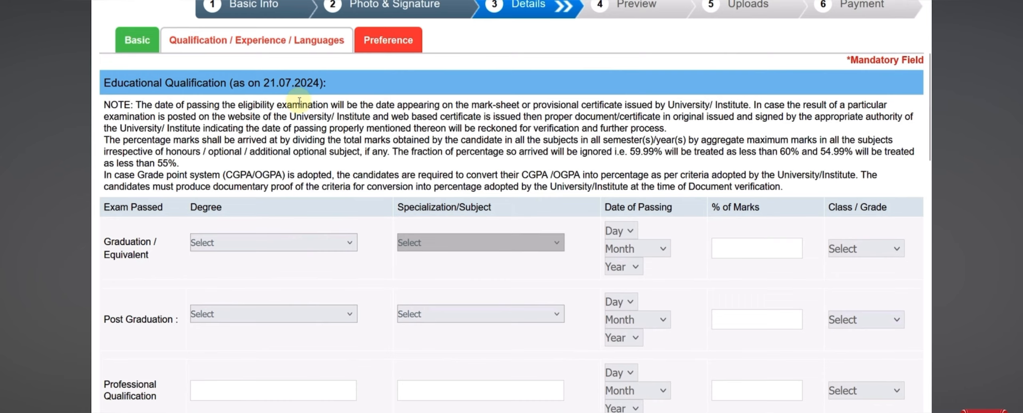
# Step: Set the graduation degree to Bachelor of Arts (B.A.) with History as the specialization
pyautogui.scroll(-2, 279, 132)
pyautogui.click(258, 160)
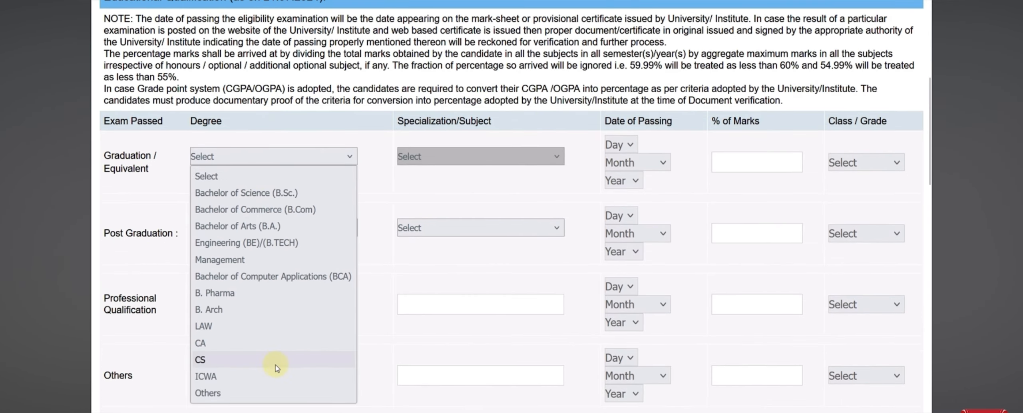
pyautogui.click(256, 226)
pyautogui.click(443, 160)
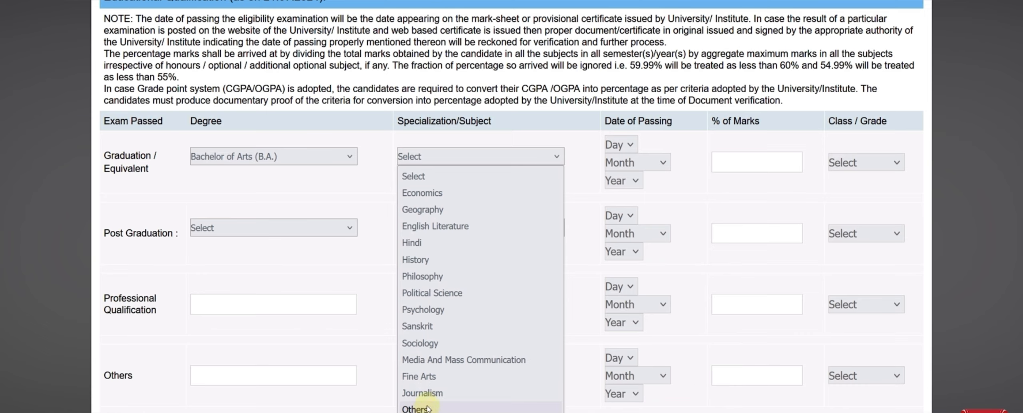
pyautogui.click(436, 260)
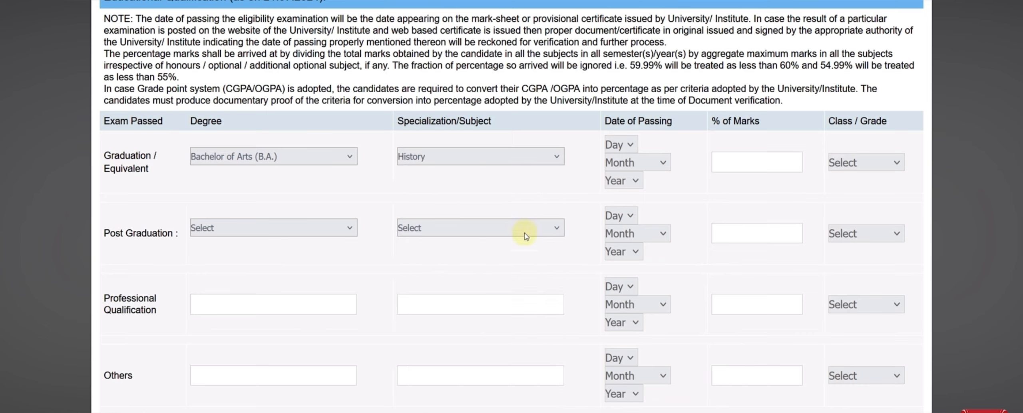
# Step: Set the graduation date of passing to 06 September 2019
pyautogui.click(620, 145)
pyautogui.click(620, 287)
pyautogui.click(638, 163)
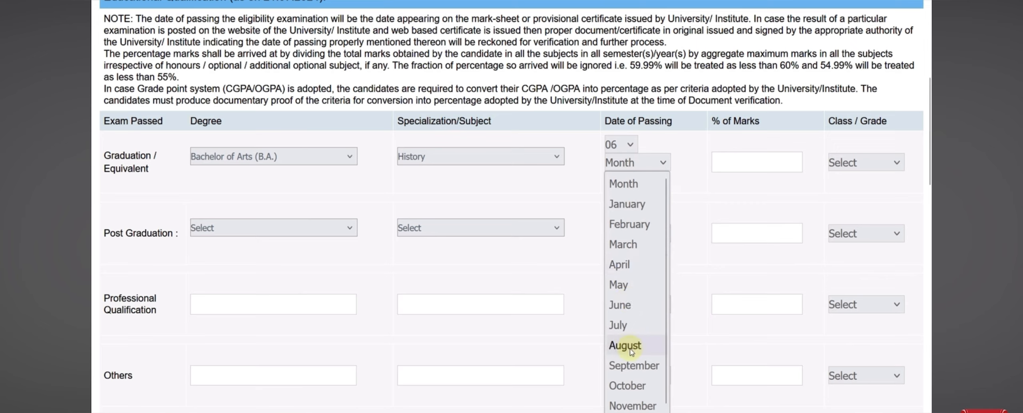
pyautogui.click(633, 366)
pyautogui.click(622, 181)
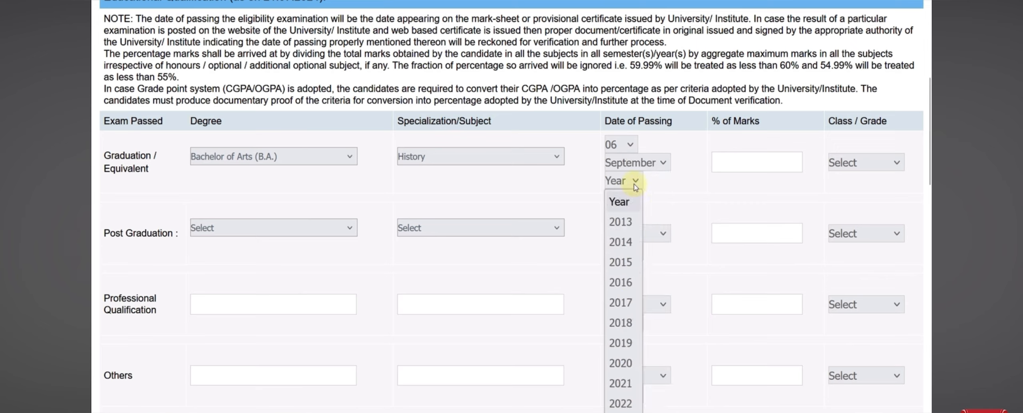
pyautogui.click(621, 344)
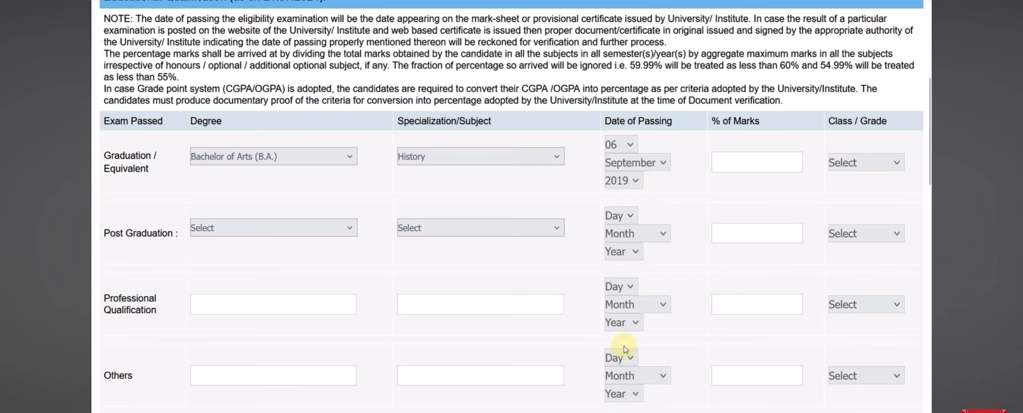
# Step: Enter 72.00 as the graduation percentage of marks and choose First Class as the grade
pyautogui.click(732, 167)
pyautogui.write('72.00')
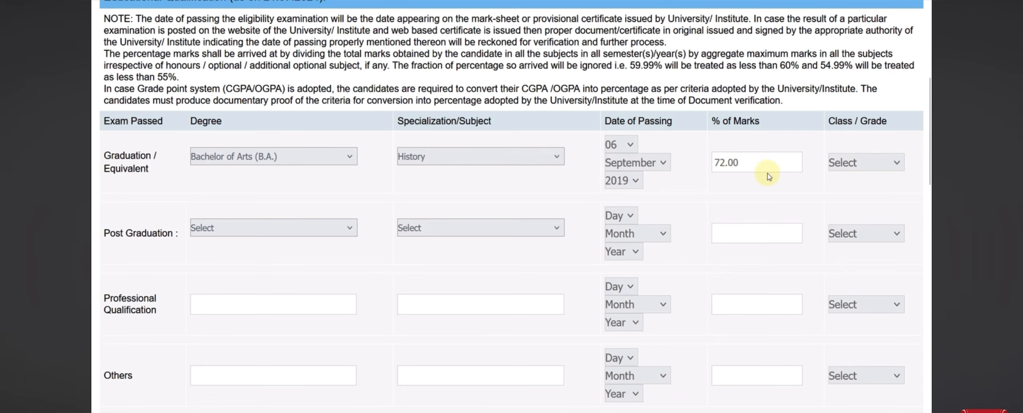
pyautogui.click(856, 173)
pyautogui.click(584, 242)
pyautogui.click(857, 167)
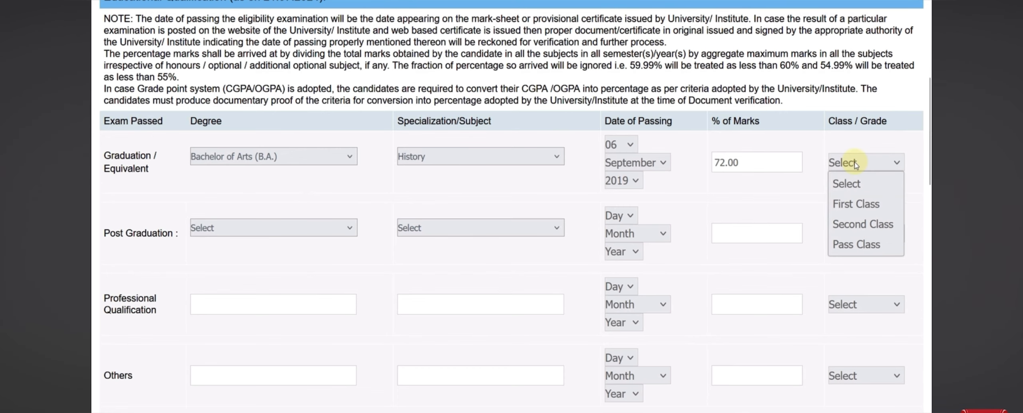
pyautogui.click(859, 200)
pyautogui.scroll(-2, 248, 176)
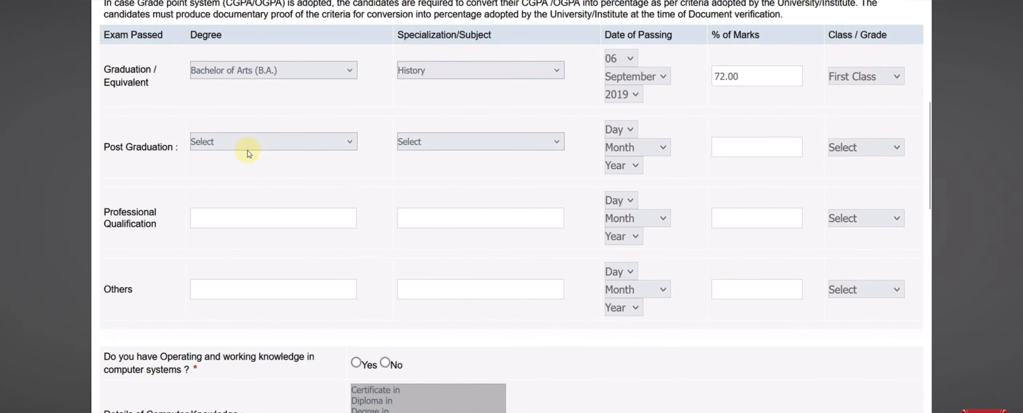
pyautogui.click(248, 144)
pyautogui.click(173, 173)
# Step: Answer Yes to having operating and working knowledge of computer systems
pyautogui.scroll(-6, 181, 219)
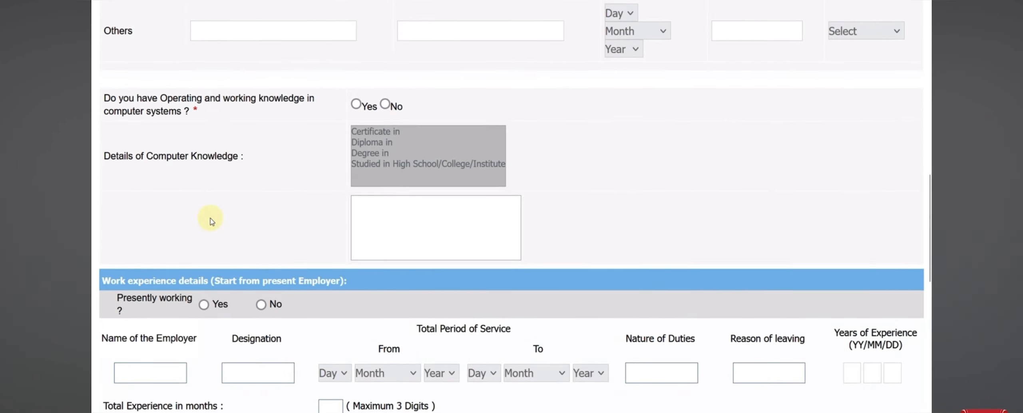
pyautogui.click(356, 103)
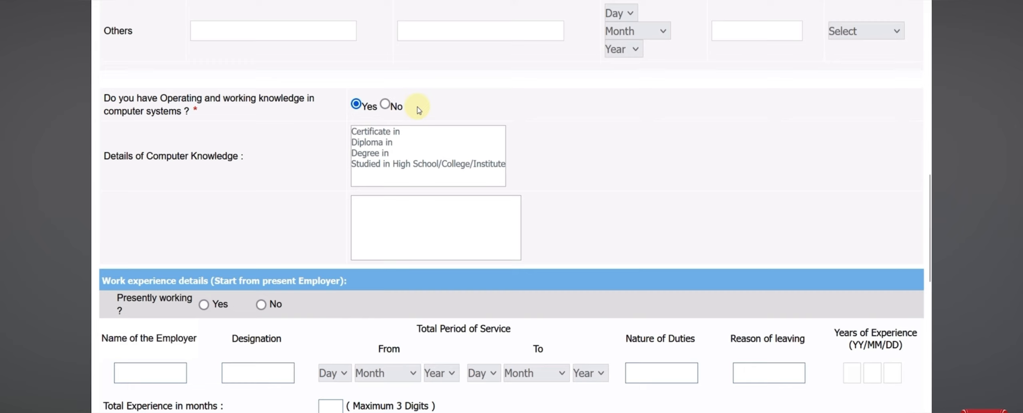
# Step: Go through the computer knowledge options and choose Studied in High School/College/Institute with Computer as a Subject
pyautogui.click(378, 133)
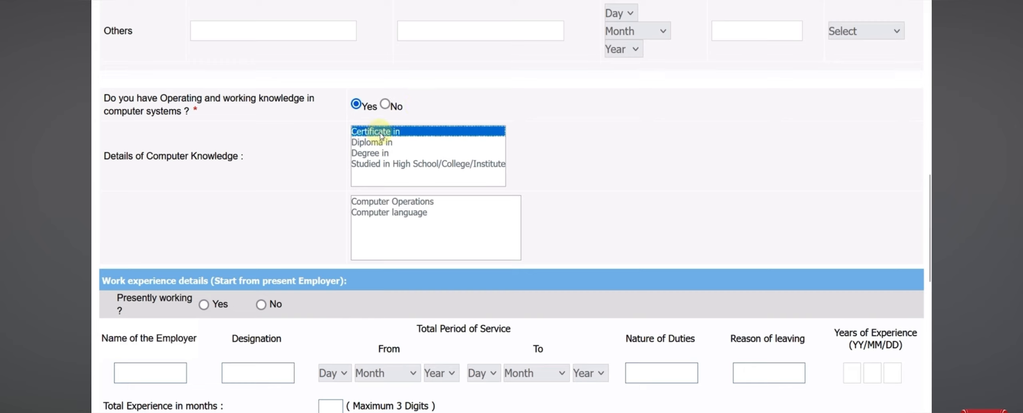
pyautogui.click(383, 144)
pyautogui.click(383, 155)
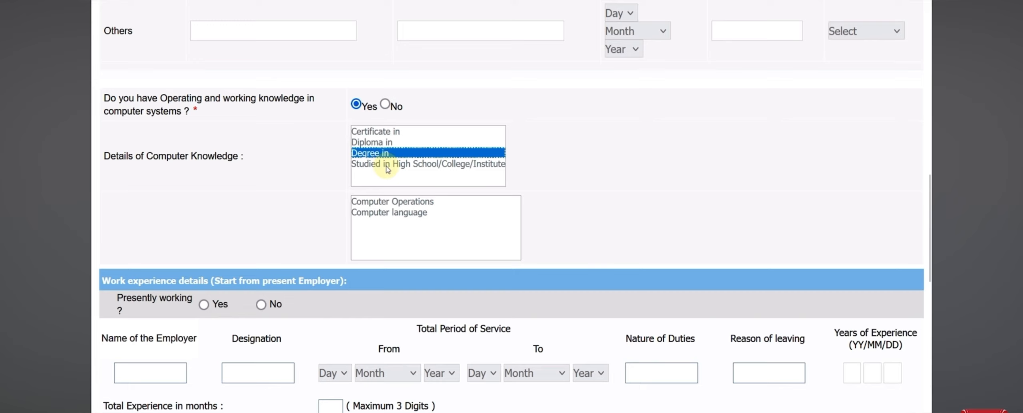
pyautogui.click(387, 166)
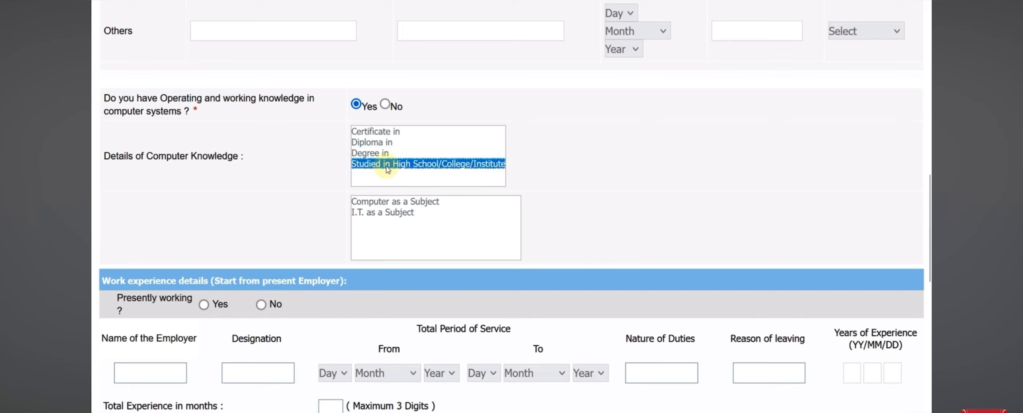
pyautogui.click(398, 204)
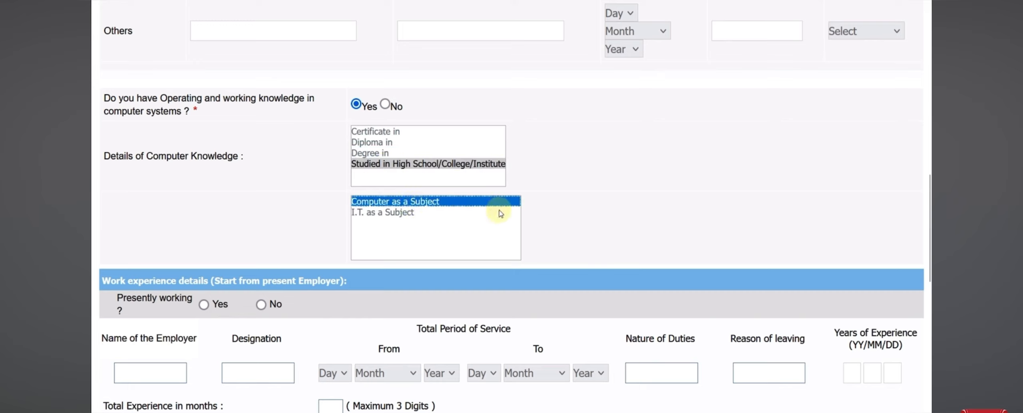
pyautogui.click(586, 143)
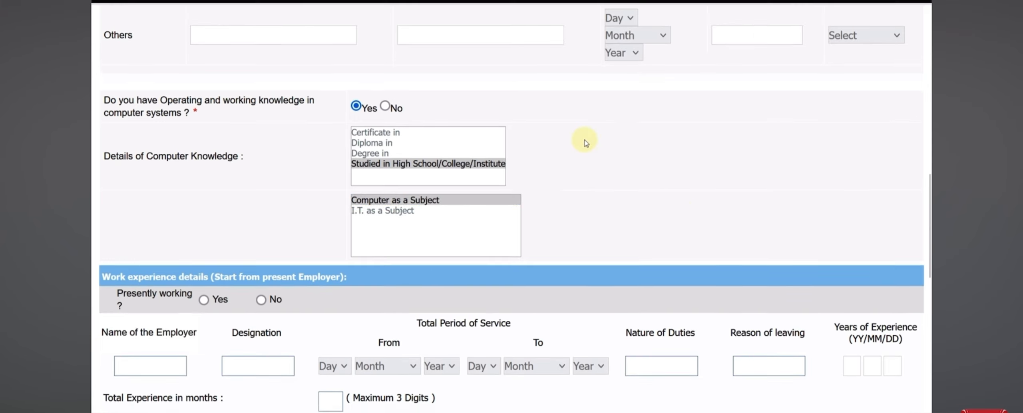
# Step: Set the computer knowledge to Certificate in Computer Operations, and answer No to presently working
pyautogui.click(393, 132)
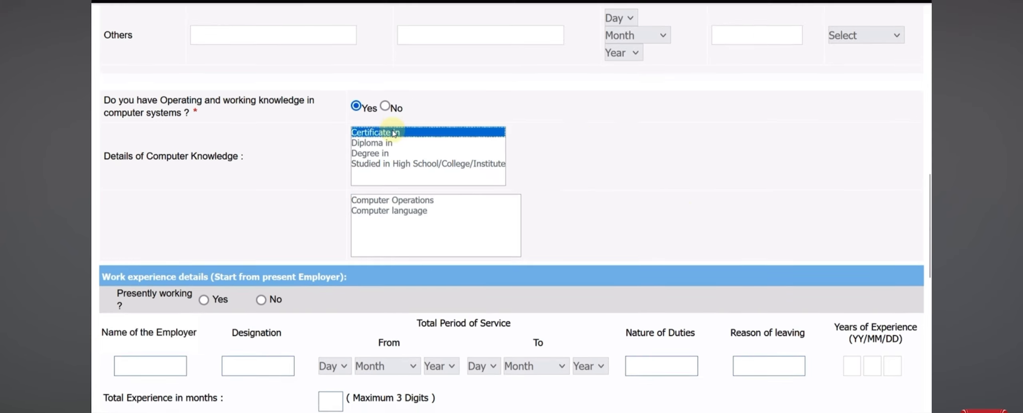
pyautogui.click(406, 201)
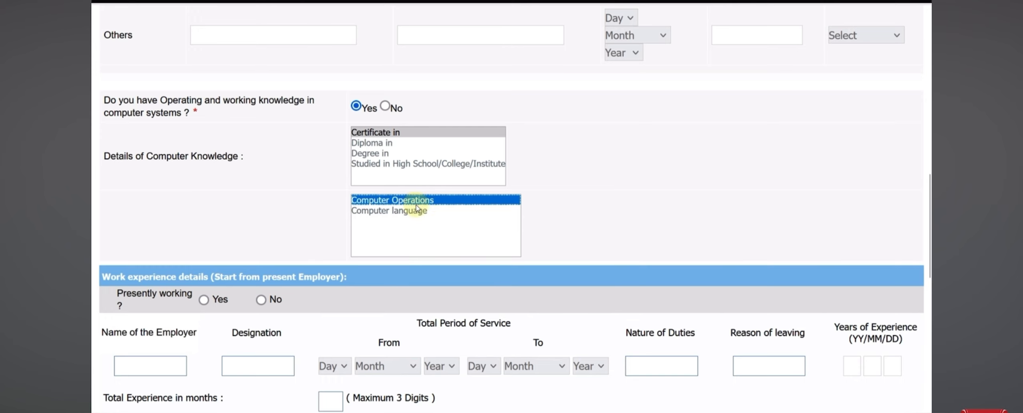
pyautogui.scroll(-4, 417, 208)
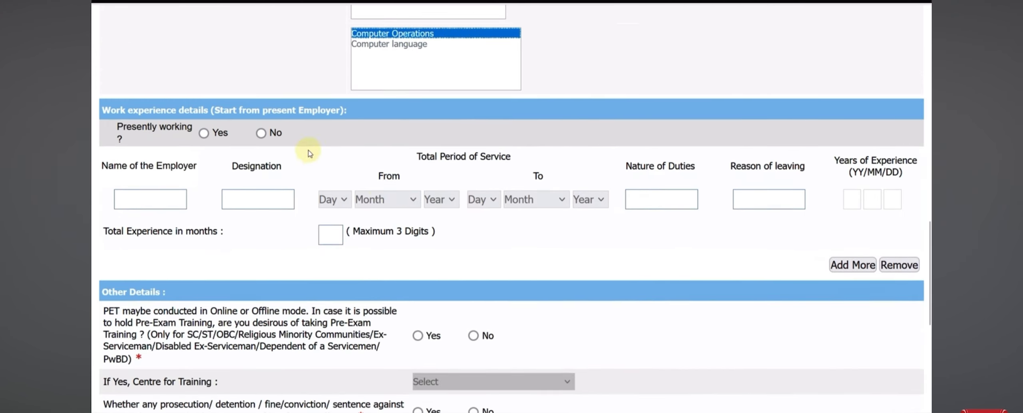
pyautogui.click(260, 134)
# Step: Opt for Pre-Exam Training with Jaipur as the training centre, and answer No to the court prosecution or conviction question
pyautogui.scroll(-4, 371, 181)
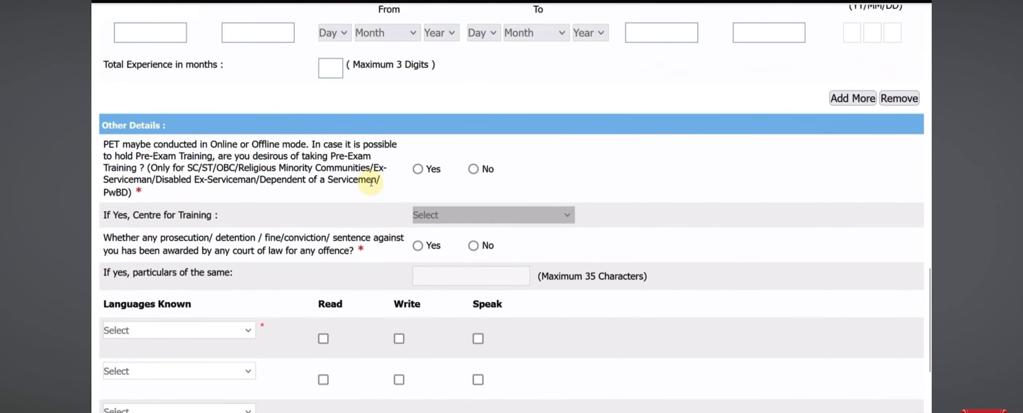
pyautogui.click(418, 169)
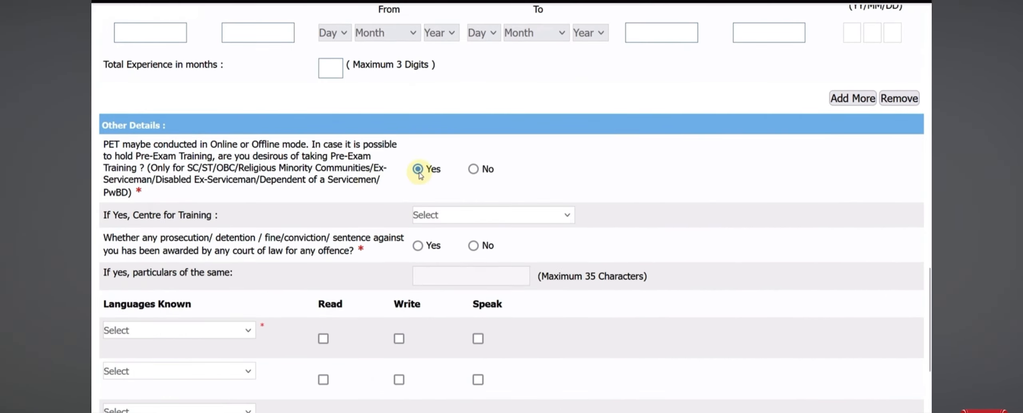
pyautogui.click(457, 217)
pyautogui.scroll(-10, 460, 94)
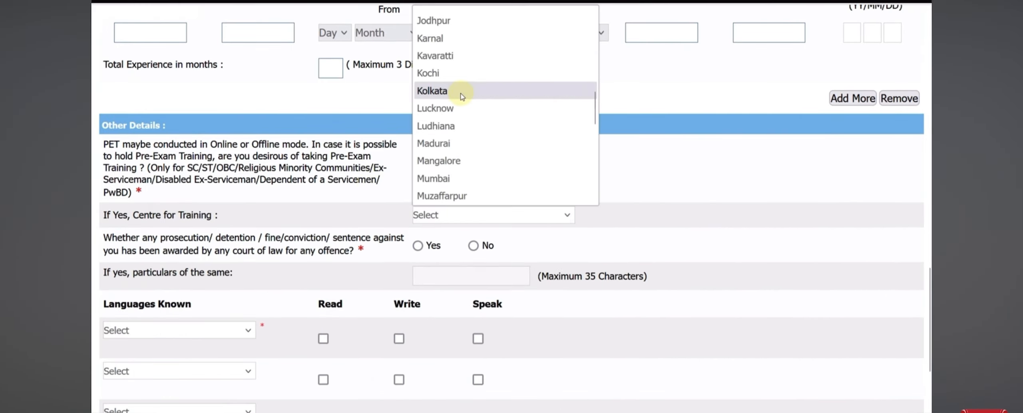
pyautogui.scroll(-2, 463, 98)
pyautogui.scroll(4, 468, 126)
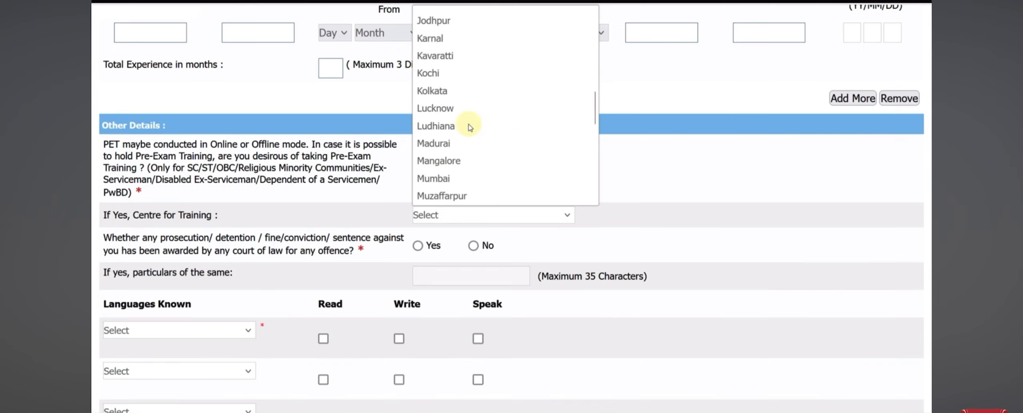
pyautogui.click(458, 91)
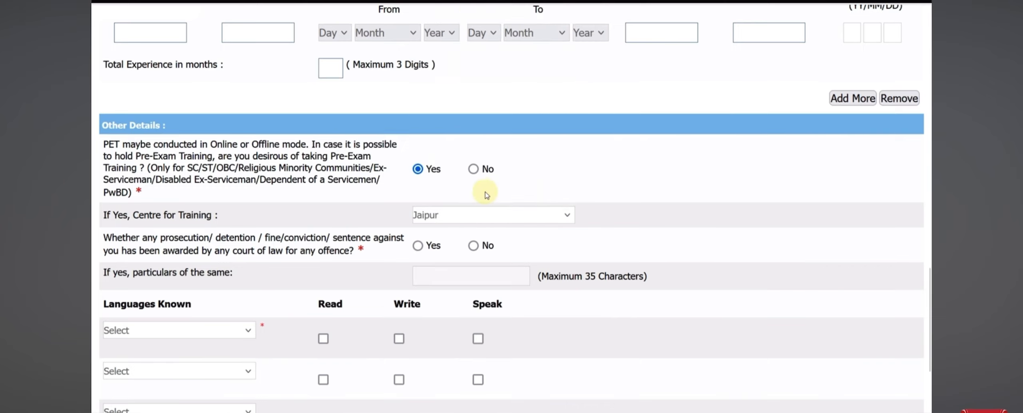
pyautogui.scroll(-2, 482, 184)
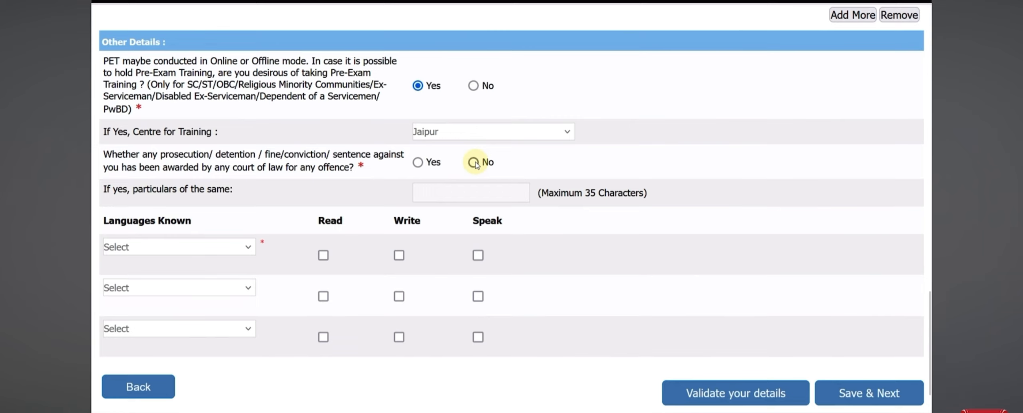
pyautogui.click(474, 162)
# Step: Add Hindi as the first known language with read, write and speak ability
pyautogui.scroll(-1, 264, 247)
pyautogui.click(210, 193)
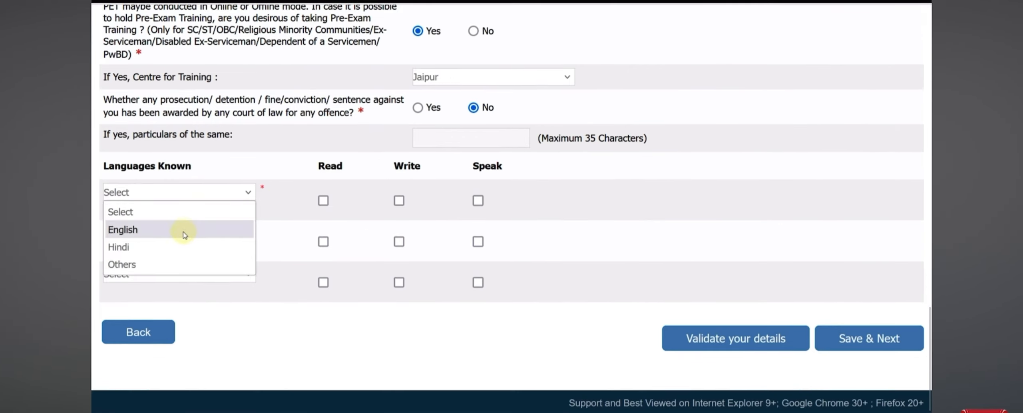
pyautogui.click(178, 246)
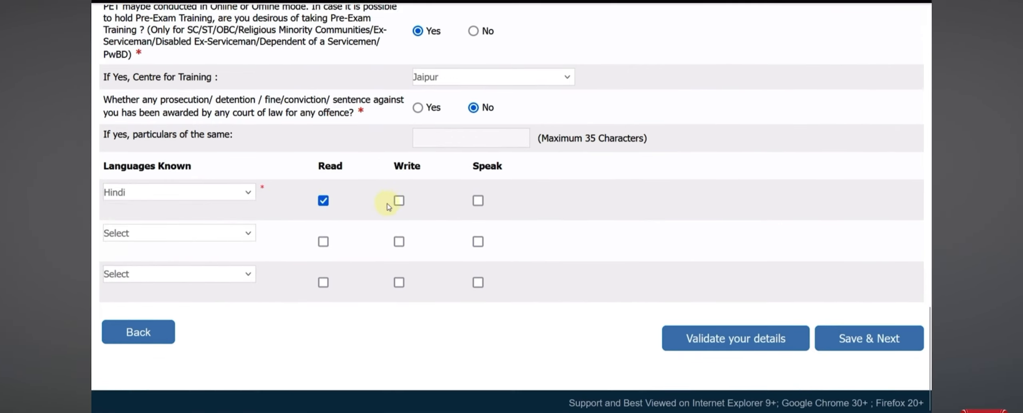
pyautogui.click(400, 202)
pyautogui.click(478, 201)
# Step: Add English as the second known language with read, write and speak ability
pyautogui.click(213, 233)
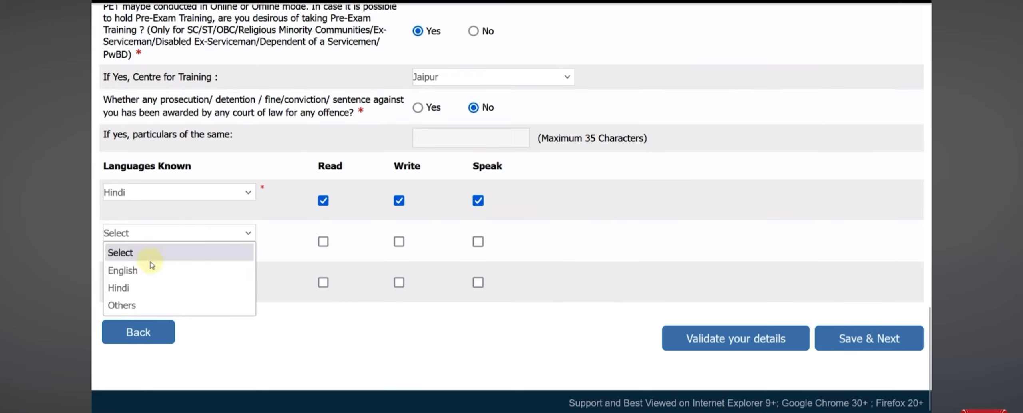
pyautogui.click(152, 268)
pyautogui.click(323, 241)
pyautogui.click(399, 241)
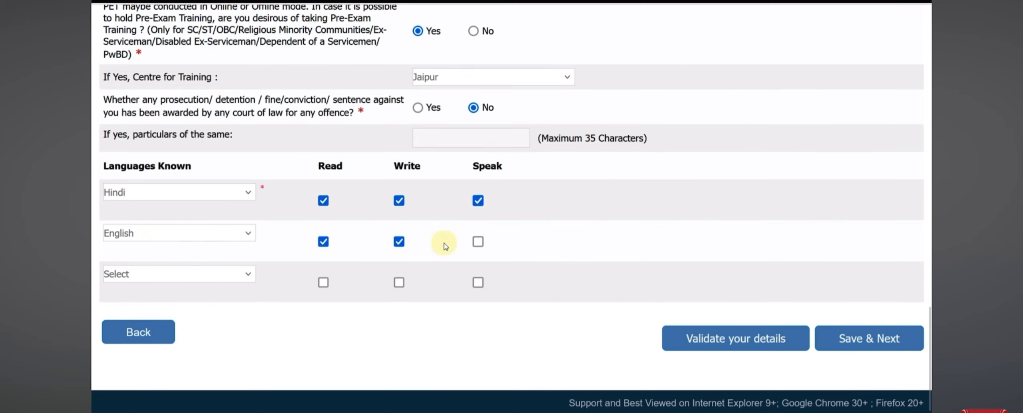
pyautogui.click(478, 242)
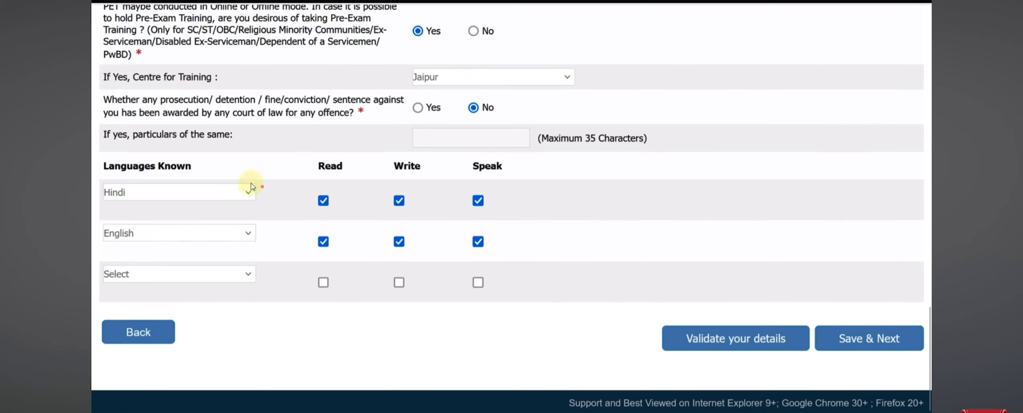
# Step: Validate the qualification, experience and language details, and save them to proceed to the bank preferences
pyautogui.click(720, 349)
pyautogui.click(586, 234)
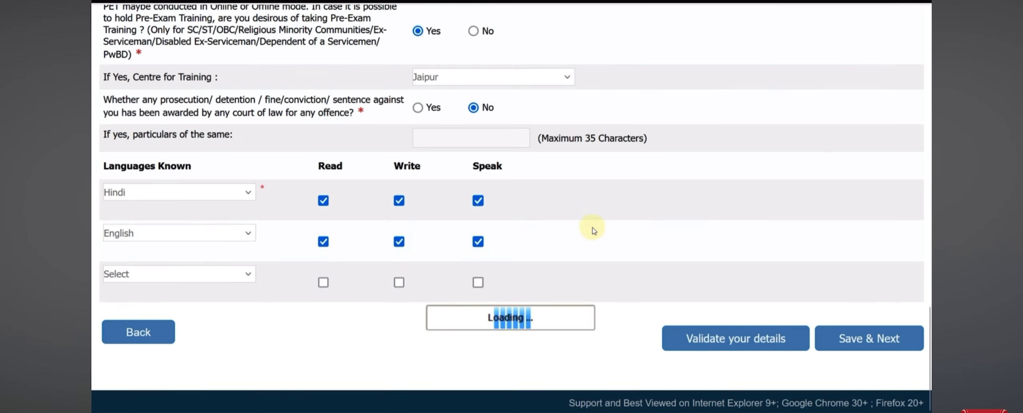
pyautogui.click(886, 335)
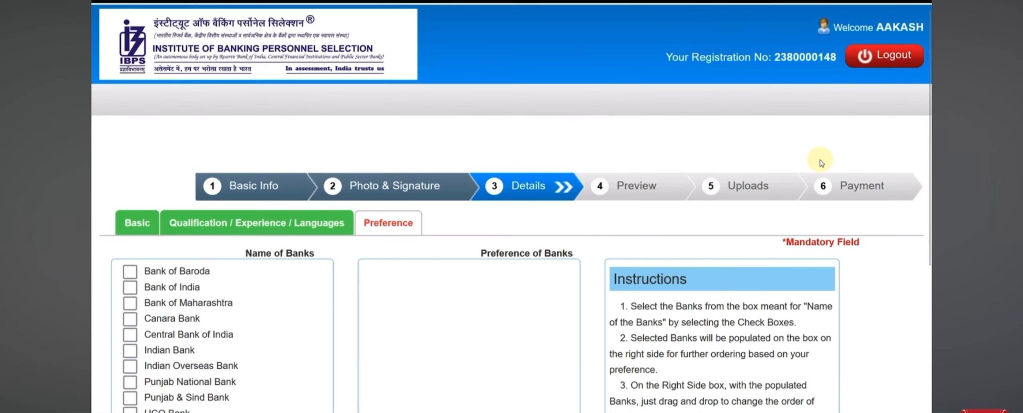
# Step: Review the bank preference section and the Annexure-I table of bank vacancies for Andaman & Nicobar in the notification PDF
pyautogui.scroll(-2, 820, 161)
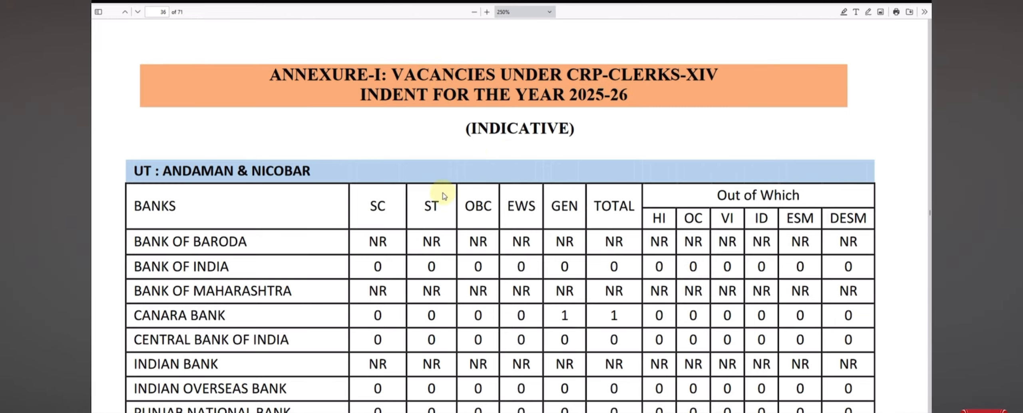
pyautogui.scroll(-1, 439, 198)
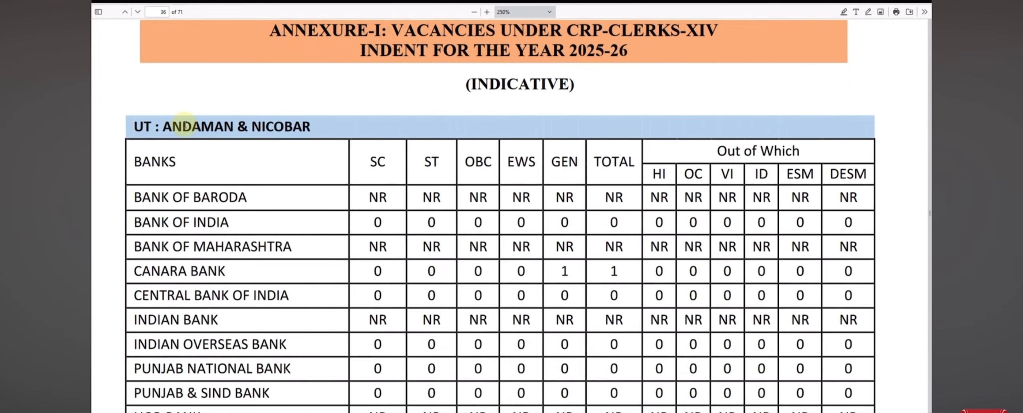
pyautogui.scroll(-2, 260, 148)
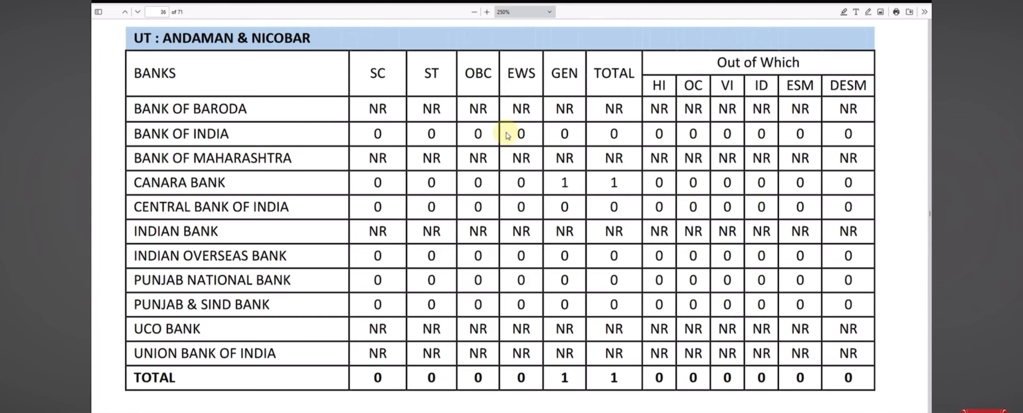
# Step: Review the state-wise bank vacancy tables in the notification PDF, from Andaman & Nicobar through Lakshadweep, before setting bank preferences
pyautogui.scroll(-5, 516, 178)
pyautogui.scroll(-9, 512, 187)
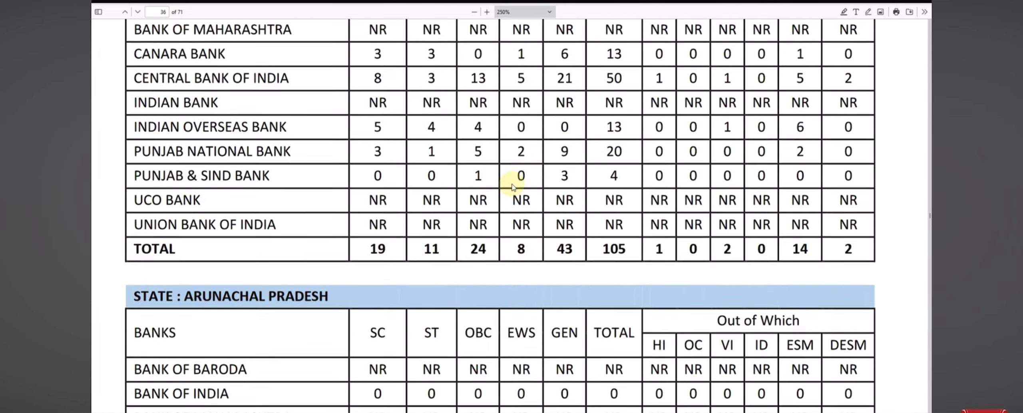
pyautogui.scroll(-11, 642, 179)
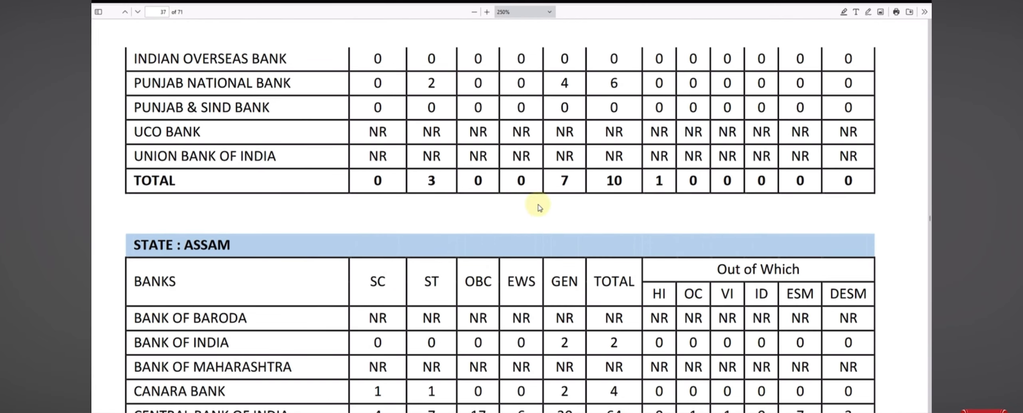
pyautogui.scroll(-13, 504, 199)
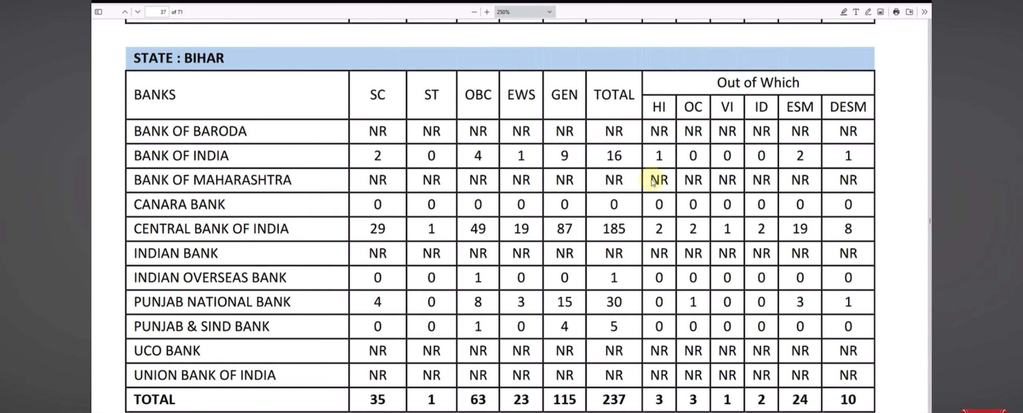
pyautogui.scroll(-5, 595, 280)
pyautogui.scroll(-6, 595, 283)
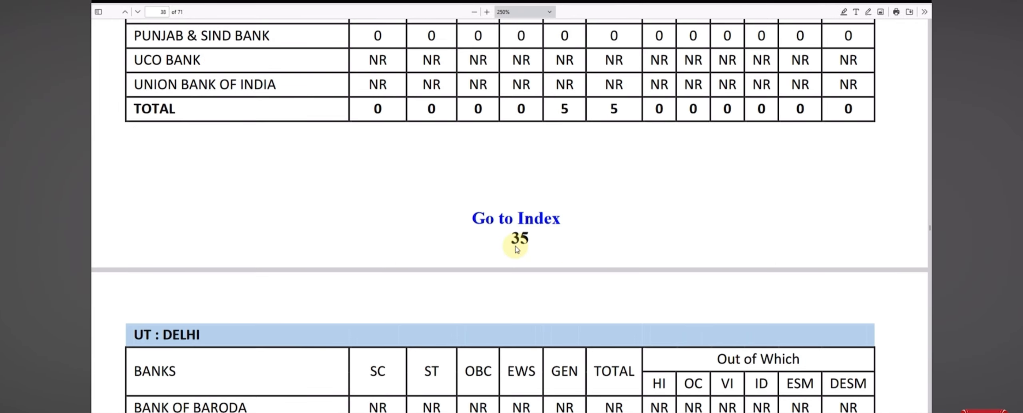
pyautogui.scroll(-5, 517, 249)
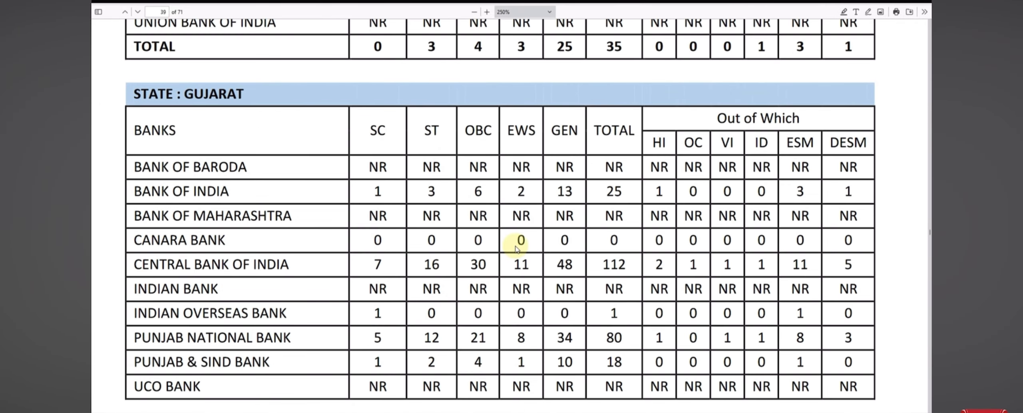
pyautogui.scroll(-20, 517, 248)
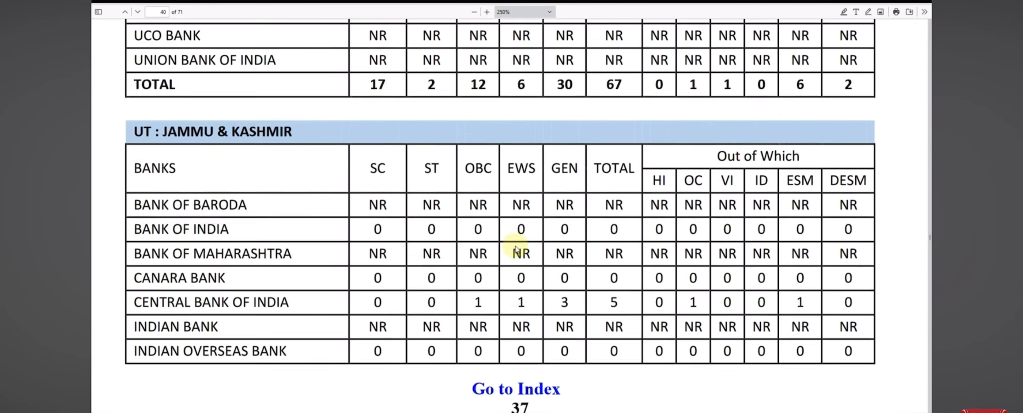
pyautogui.scroll(-20, 517, 249)
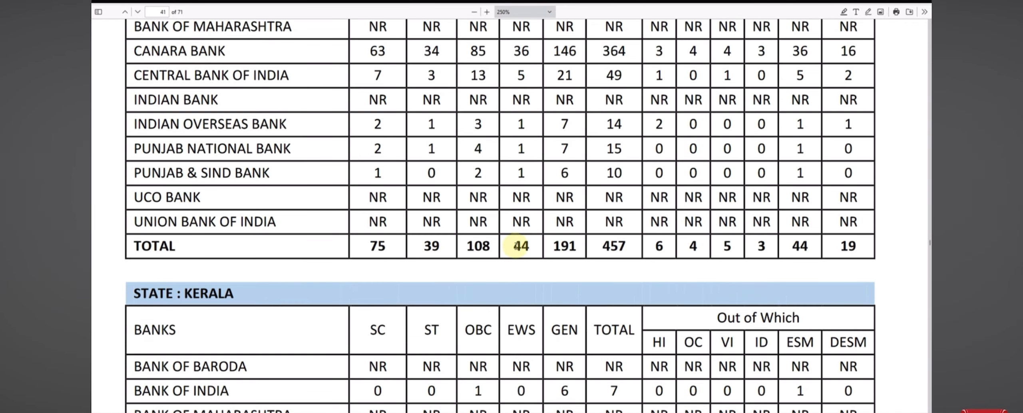
pyautogui.scroll(-20, 516, 247)
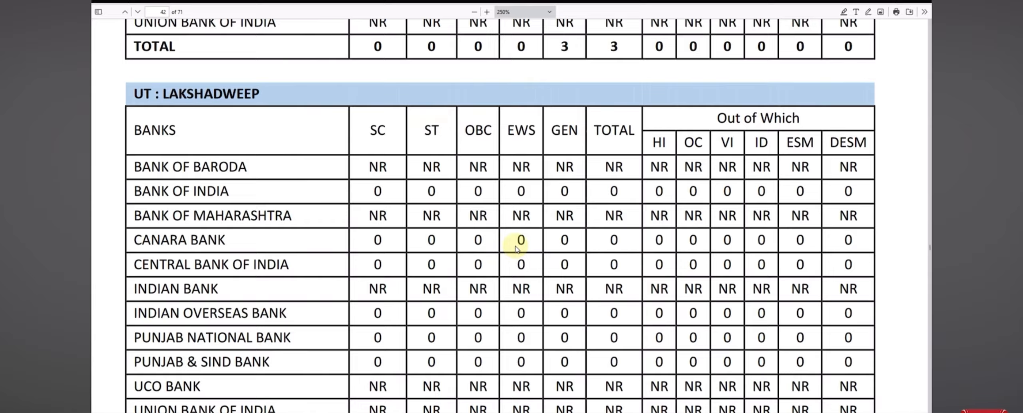
pyautogui.scroll(-10, 516, 249)
pyautogui.scroll(-15, 516, 246)
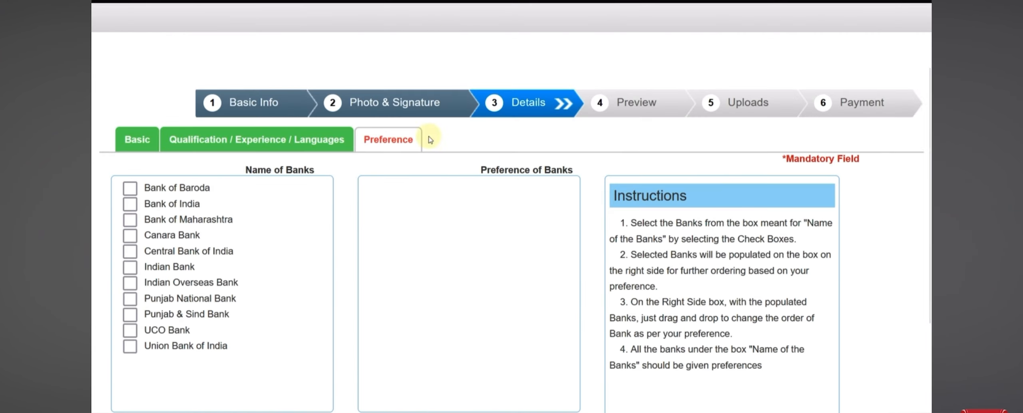
# Step: Add UCO Bank, Central Bank of India, Union Bank of India, Indian Bank, Bank of Maharashtra and Bank of India as the first six bank preferences
pyautogui.scroll(-3, 332, 235)
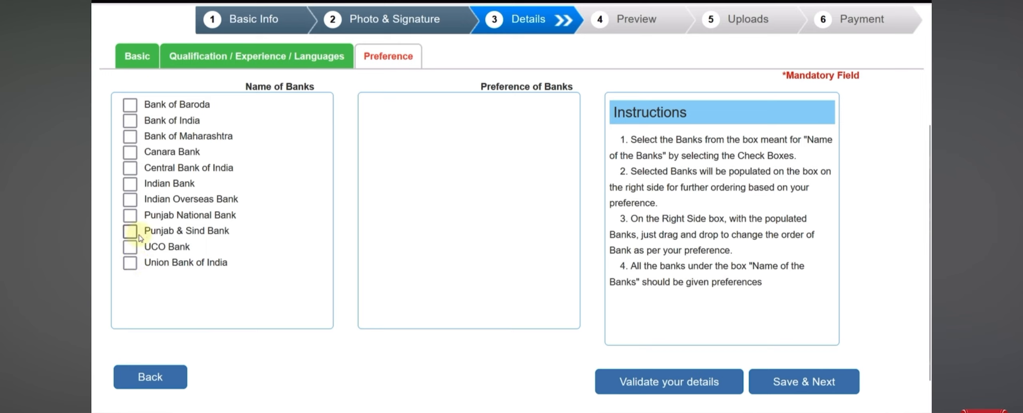
pyautogui.click(130, 247)
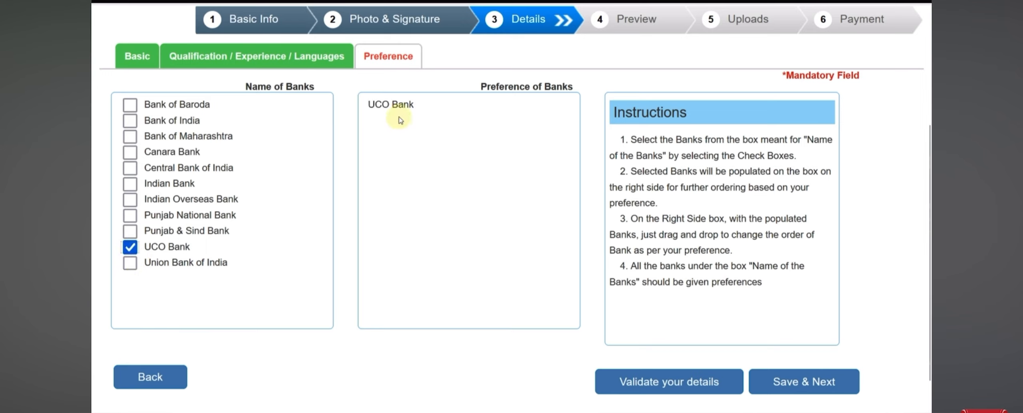
pyautogui.click(130, 168)
pyautogui.click(130, 263)
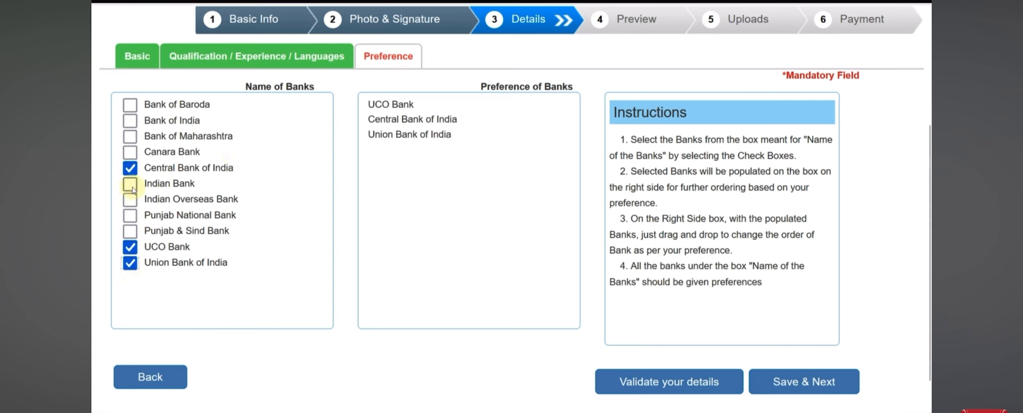
pyautogui.click(130, 184)
pyautogui.click(130, 137)
pyautogui.click(130, 120)
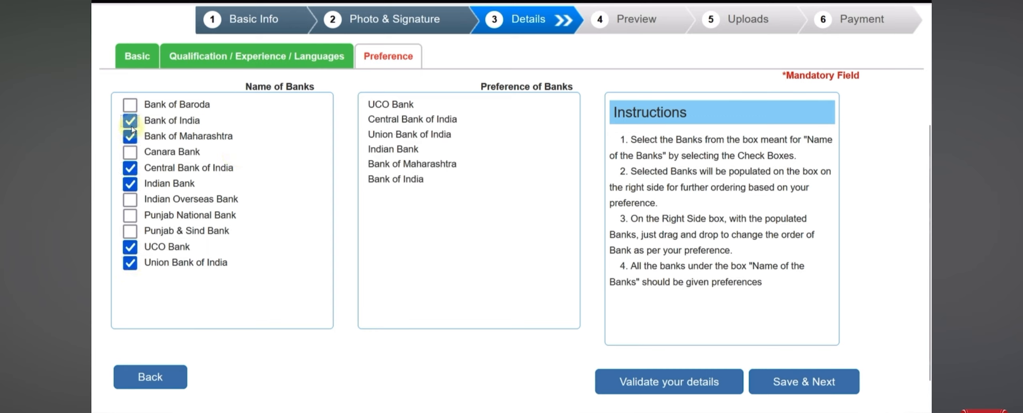
# Step: Append Bank of Baroda, Indian Overseas Bank, Canara Bank, Punjab & Sind Bank and Punjab National Bank to the preference list
pyautogui.click(130, 105)
pyautogui.click(135, 204)
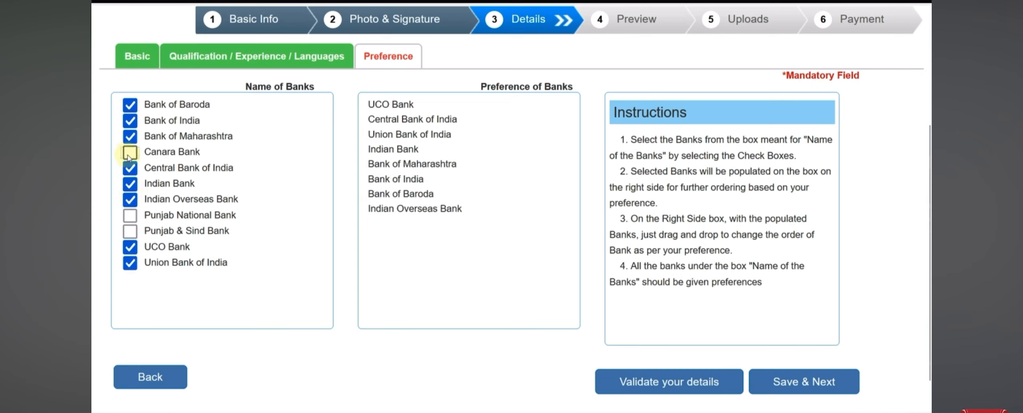
pyautogui.click(130, 153)
pyautogui.click(130, 232)
pyautogui.click(130, 215)
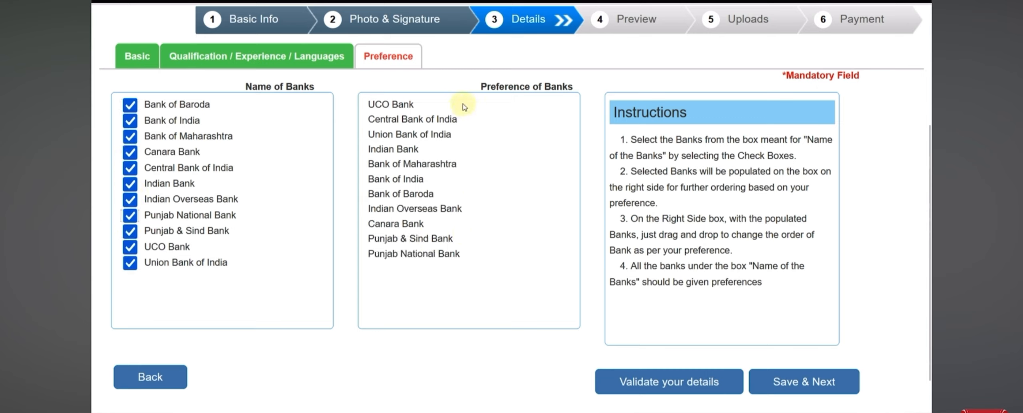
# Step: Validate the bank preferences and save them to proceed to the application preview
pyautogui.click(668, 382)
pyautogui.click(585, 225)
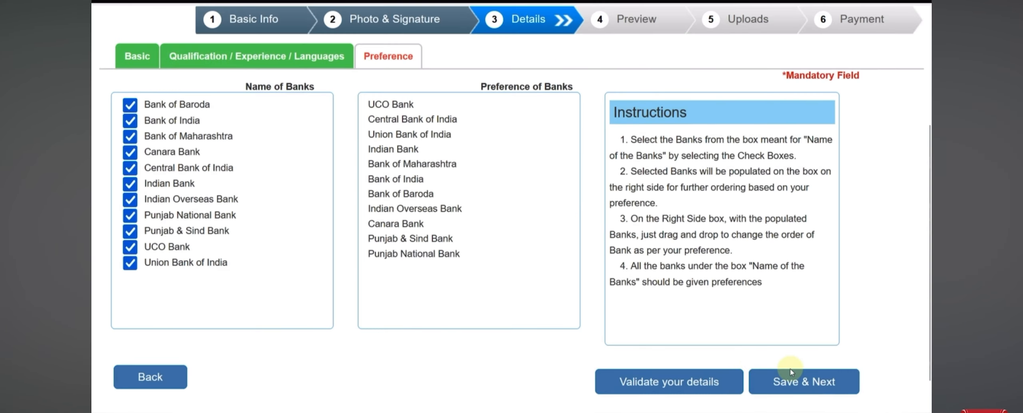
pyautogui.click(798, 382)
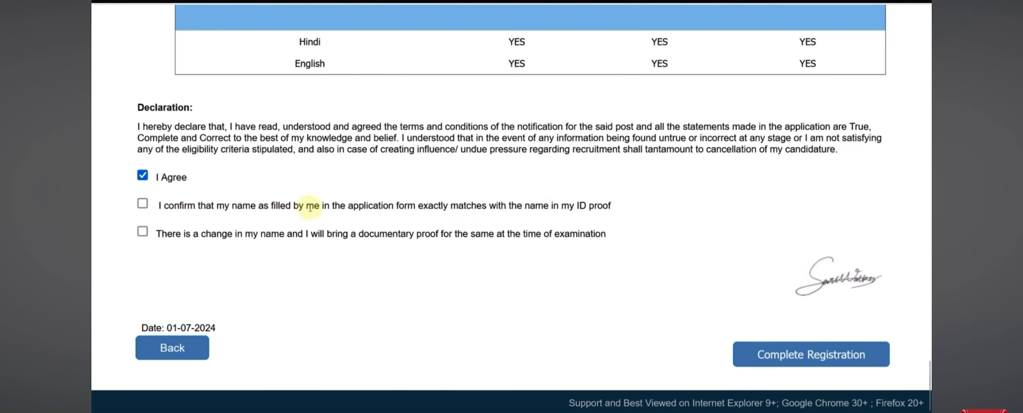
pyautogui.click(143, 204)
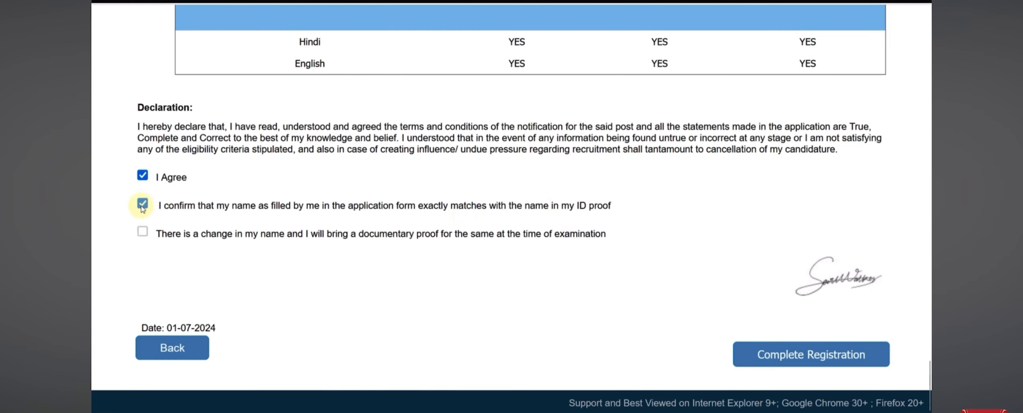
pyautogui.click(142, 232)
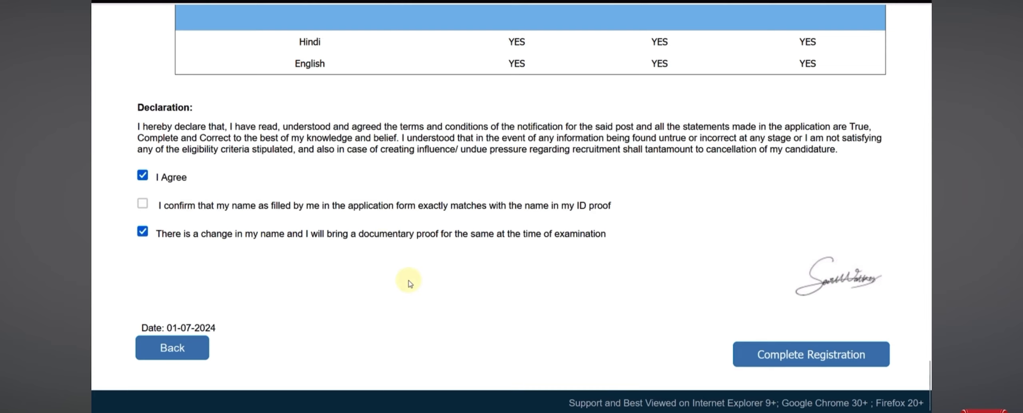
pyautogui.moveTo(369, 235); pyautogui.dragTo(444, 236)
pyautogui.click(460, 251)
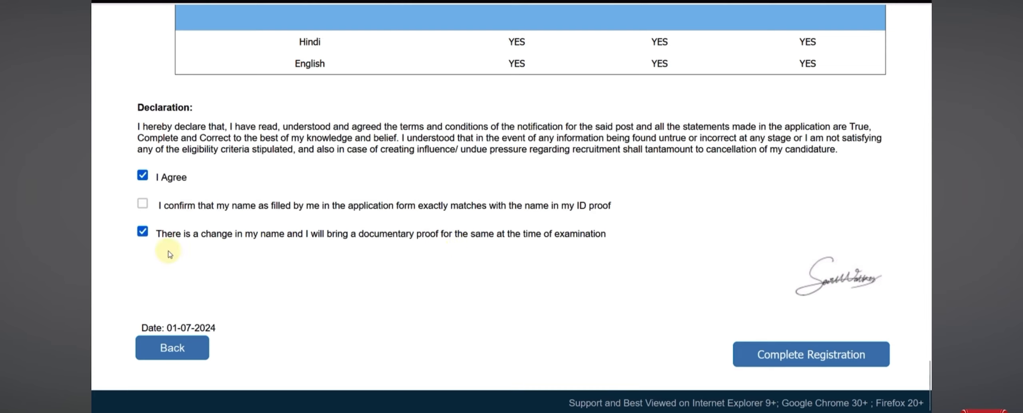
pyautogui.click(143, 232)
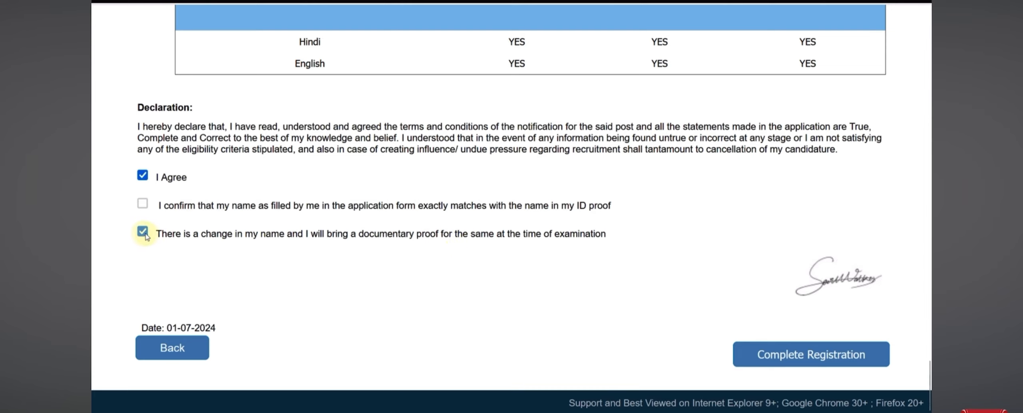
# Step: Declare that the name in the form exactly matches the ID proof, and complete the registration
pyautogui.click(143, 204)
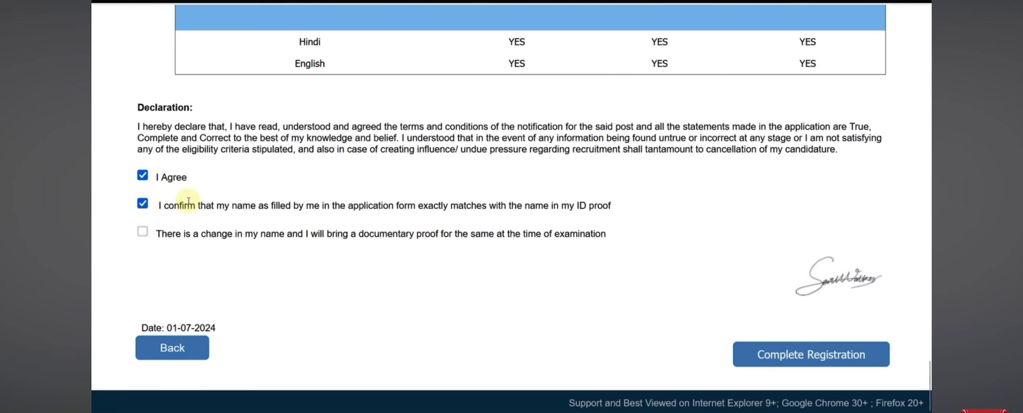
pyautogui.click(814, 352)
pyautogui.click(554, 236)
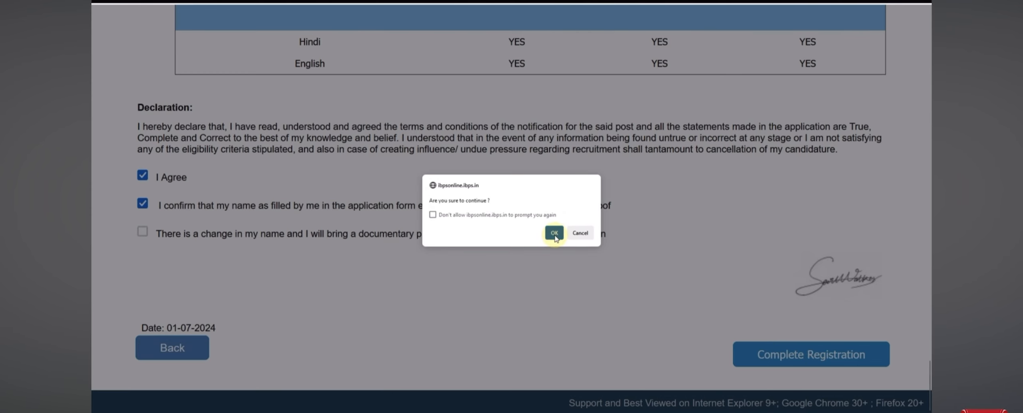
pyautogui.click(555, 234)
# Step: Upload LEFT1.jpg as the left thumb impression and accept its preview
pyautogui.scroll(-2, 558, 237)
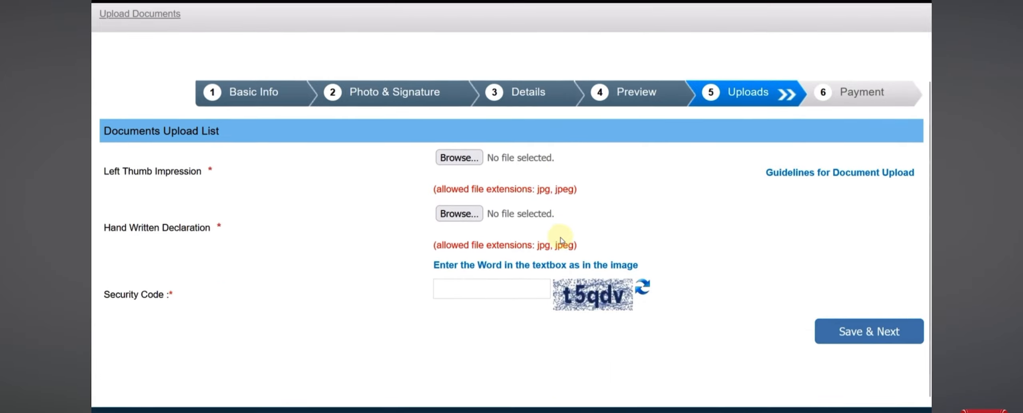
pyautogui.click(467, 162)
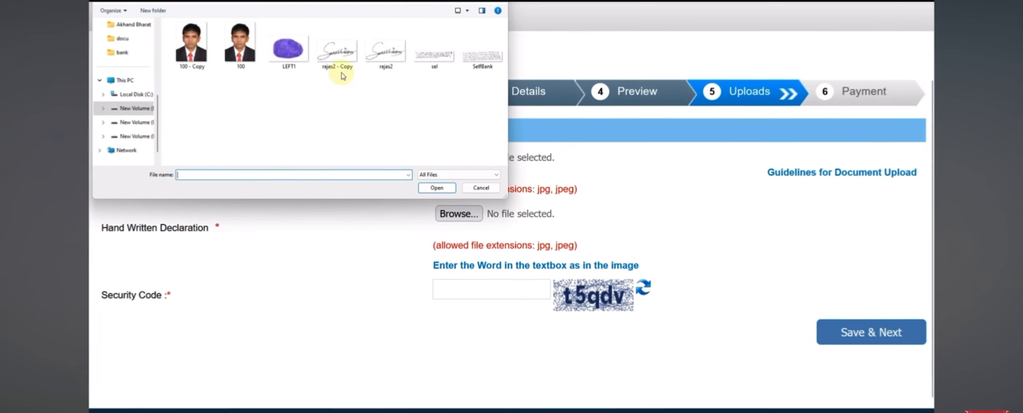
pyautogui.doubleClick(291, 51)
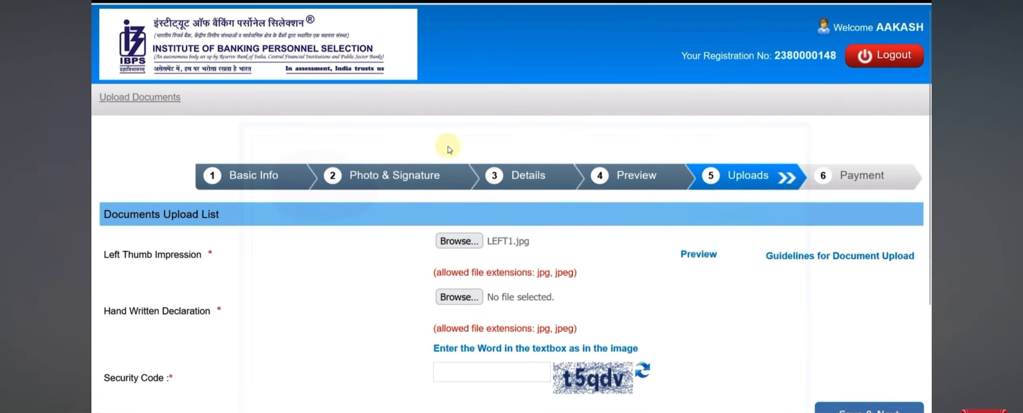
pyautogui.scroll(-3, 548, 206)
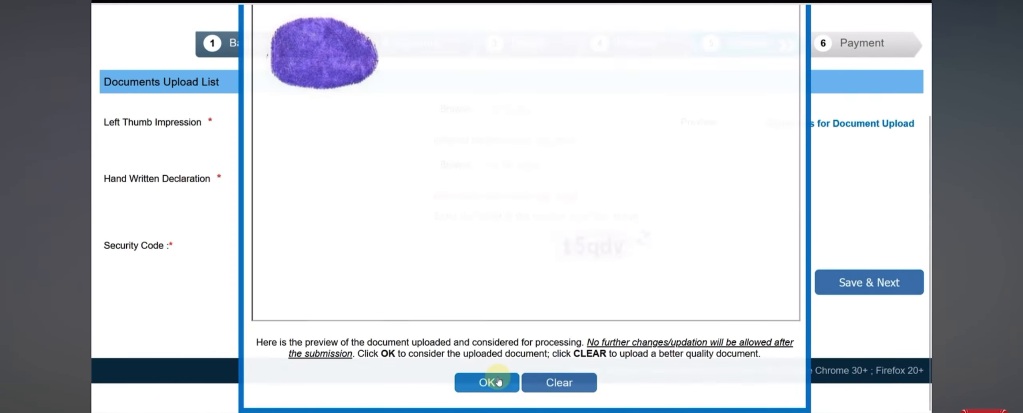
pyautogui.click(499, 382)
# Step: Check the document upload guidelines for the left thumb impression and the hand-written declaration, including file specifications and the required declaration text
pyautogui.click(548, 3)
pyautogui.scroll(-3, 601, 192)
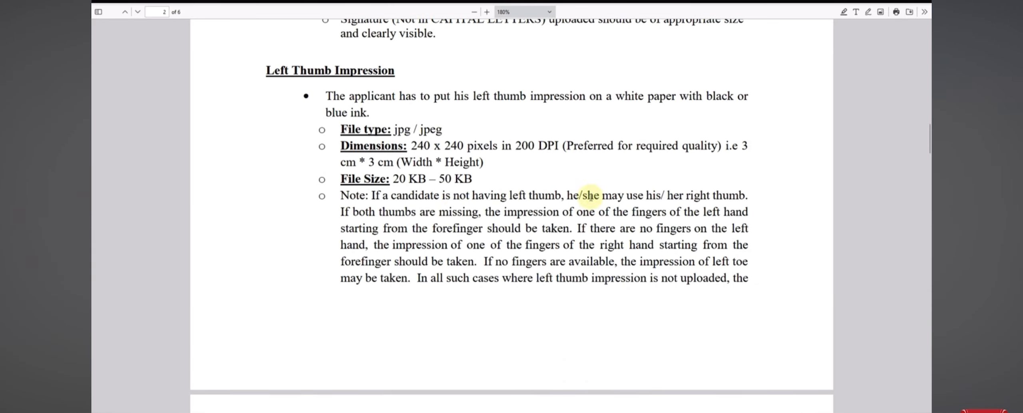
pyautogui.scroll(-8, 519, 212)
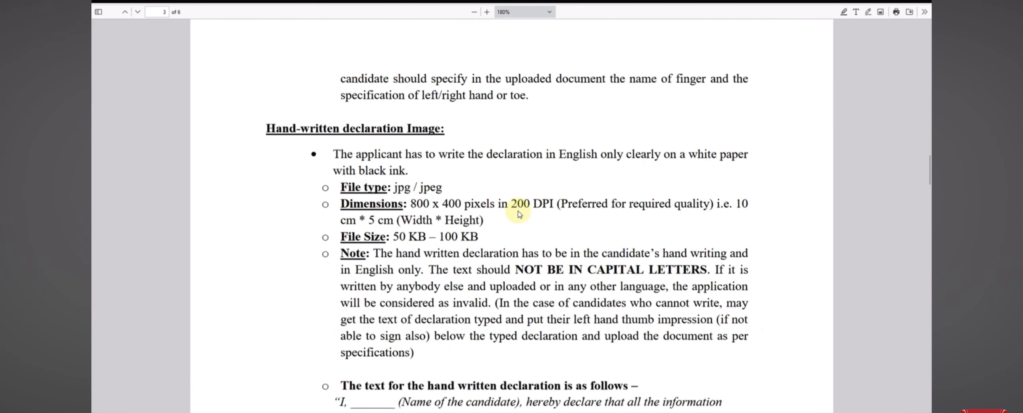
pyautogui.scroll(-1, 519, 215)
pyautogui.scroll(-1, 412, 136)
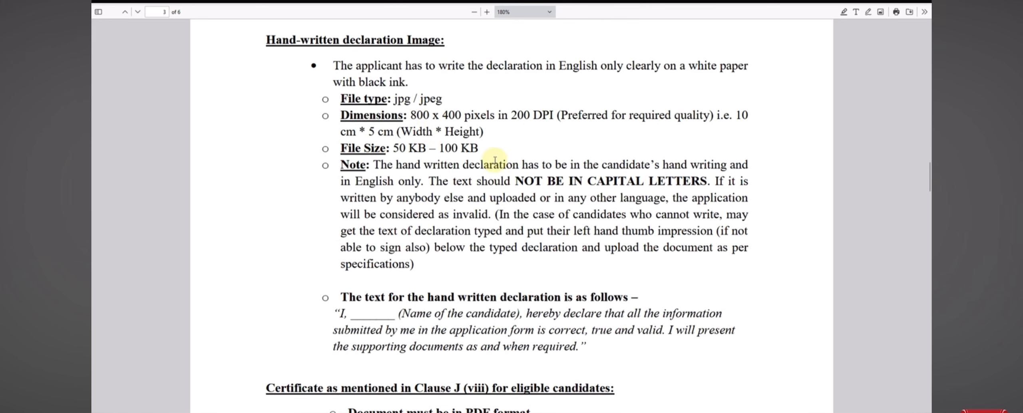
pyautogui.scroll(-1, 495, 160)
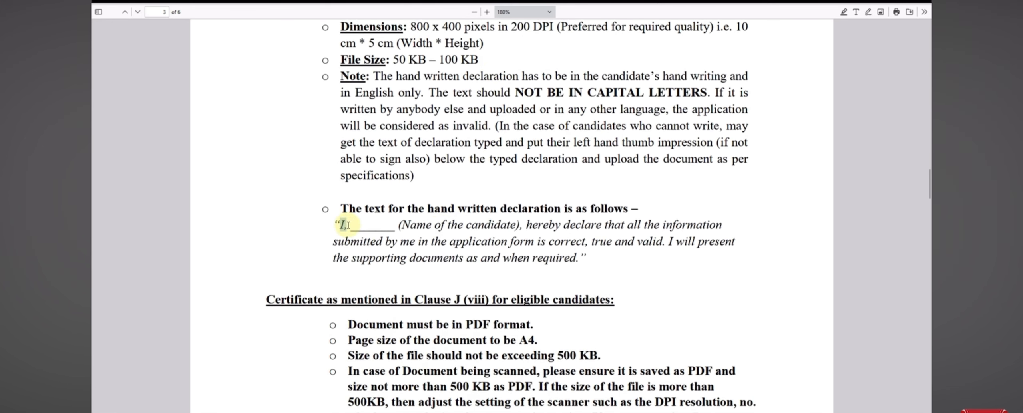
pyautogui.moveTo(564, 259); pyautogui.dragTo(588, 263)
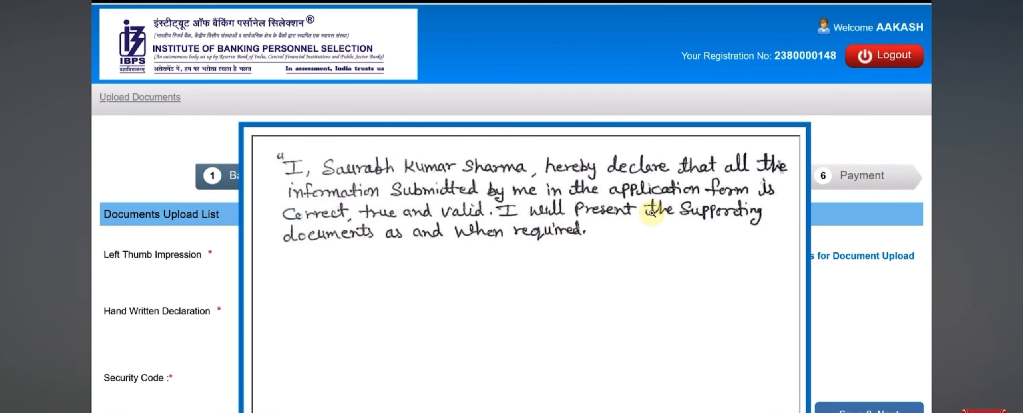
# Step: Accept the preview of sel.jpg as the hand-written declaration
pyautogui.scroll(-3, 651, 214)
pyautogui.click(502, 383)
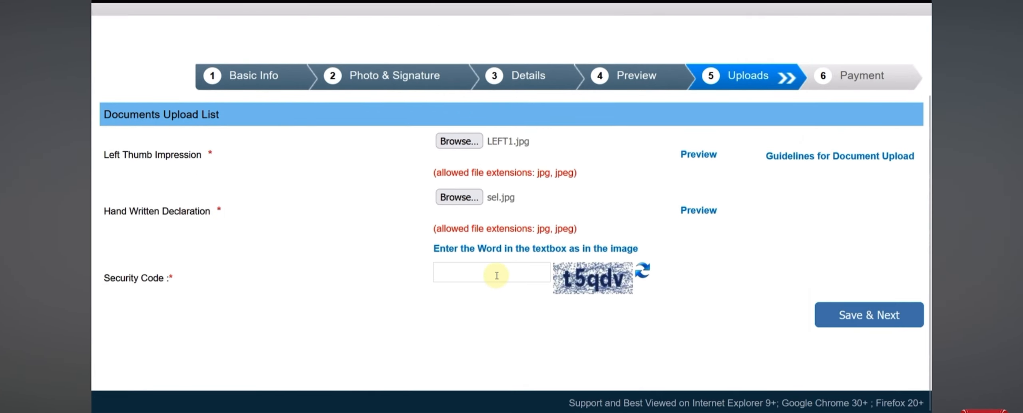
# Step: Enter the security code shown in the image, then save the uploaded documents and confirm the final submission
pyautogui.click(496, 276)
pyautogui.write('T')
pyautogui.press('BackSpace')
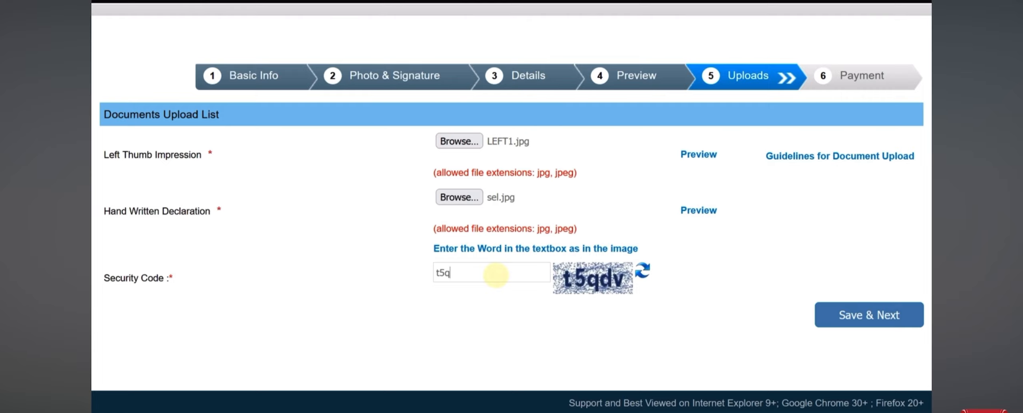
pyautogui.click(881, 314)
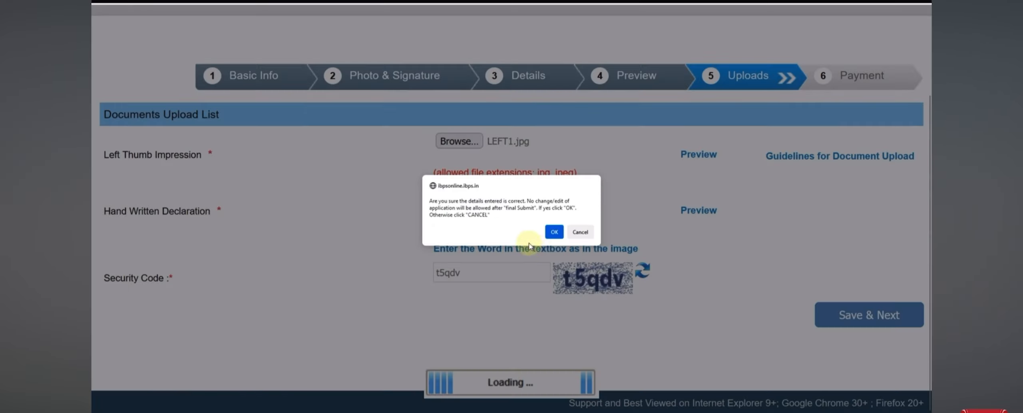
pyautogui.click(554, 231)
# Step: Enter the payment page's security code and submit the 850.00 fee for payment, dismissing the Quick Heal Safe Banking offer with a reminder for later
pyautogui.click(395, 275)
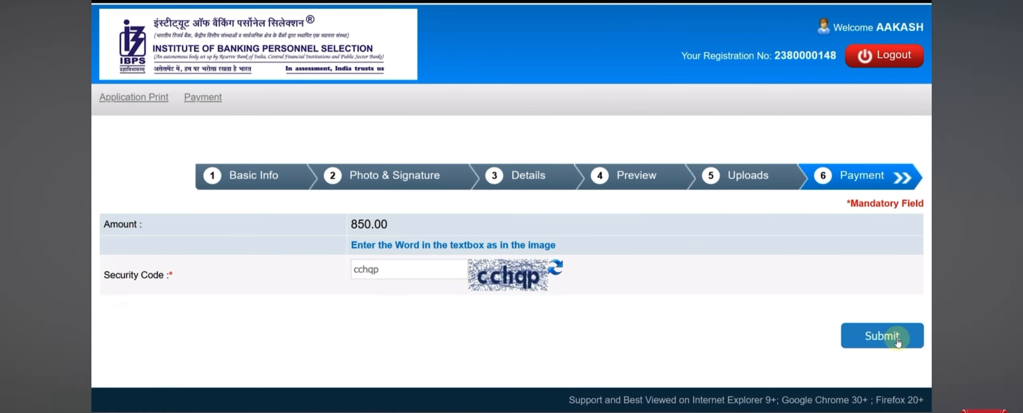
pyautogui.click(883, 337)
pyautogui.click(554, 225)
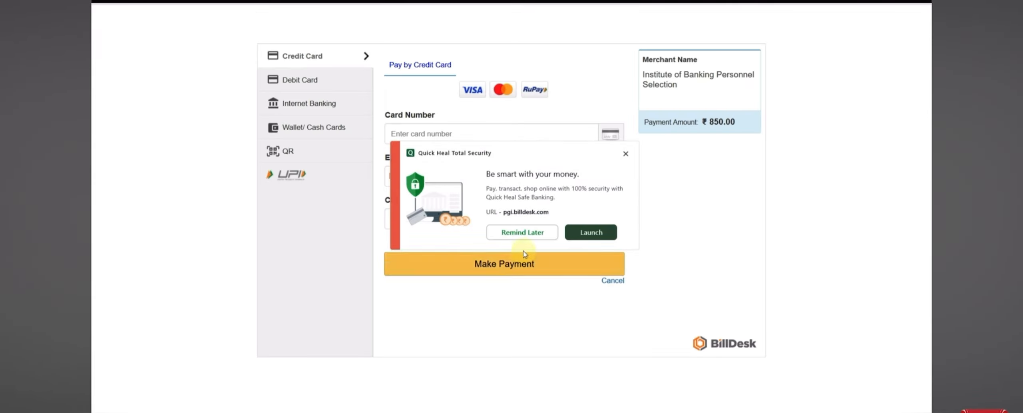
pyautogui.click(524, 232)
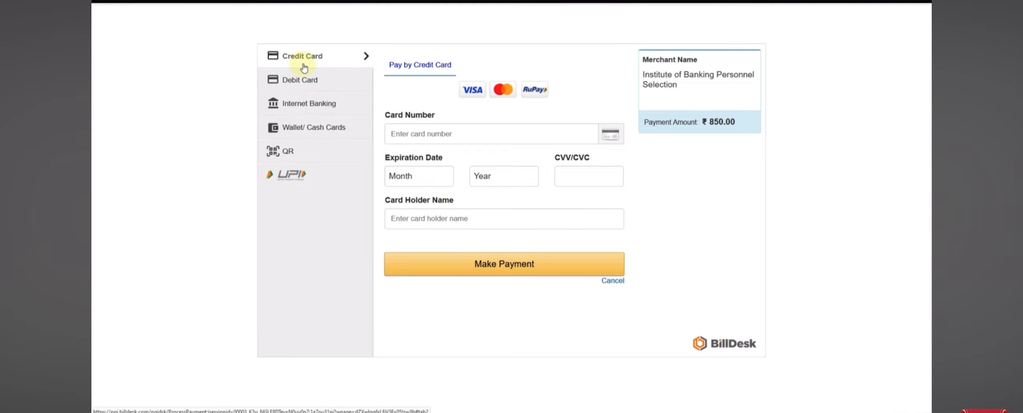